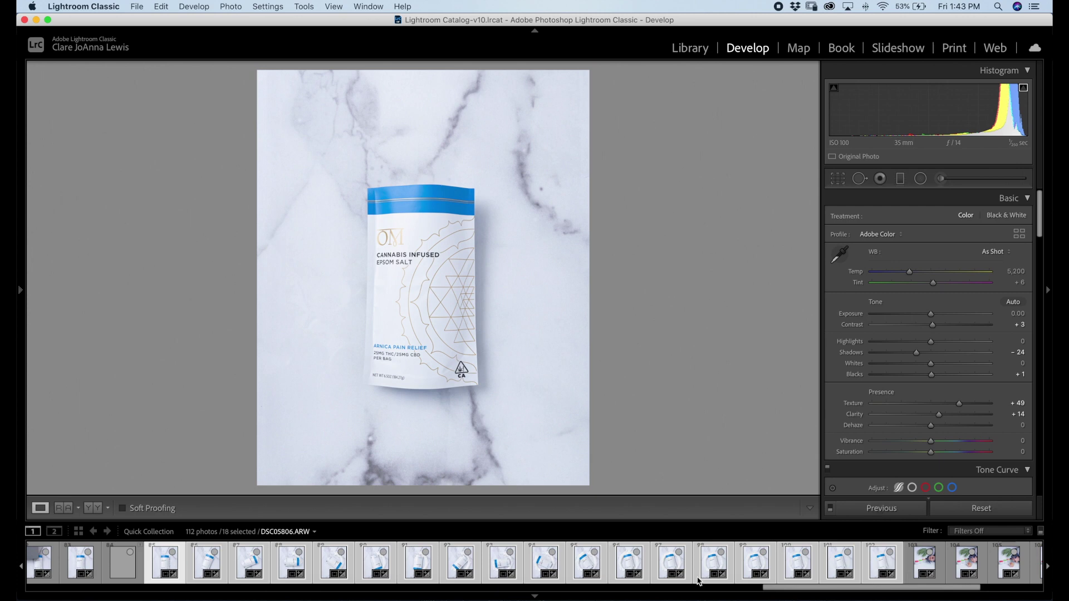
Send the 18 selected Lightroom photos to Photoshop via Edit In > Open as Layers in Photoshop
right_click(633, 568)
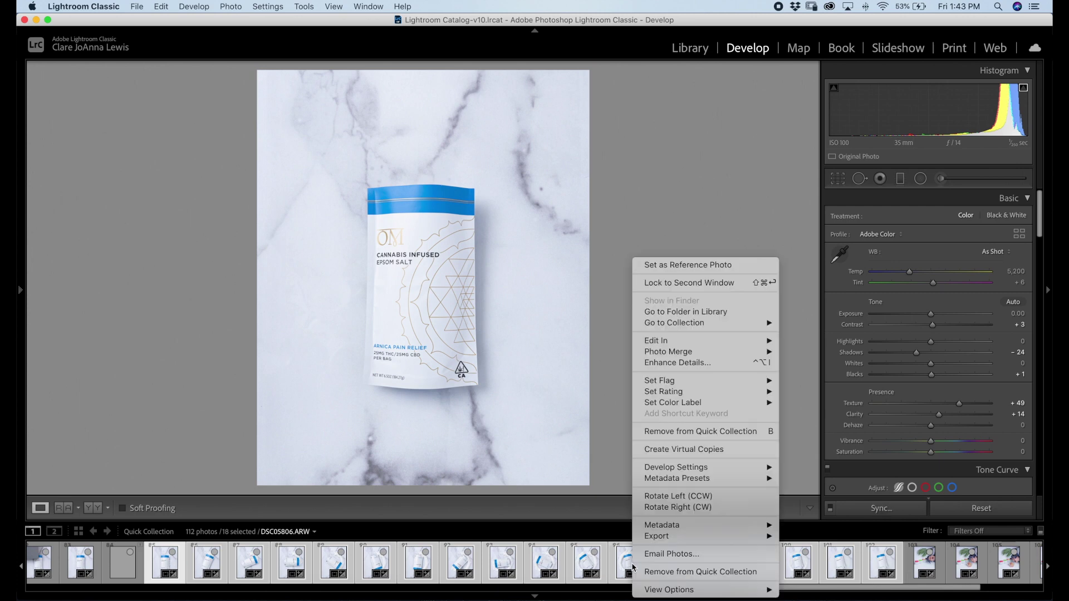
mouse_move(677, 341)
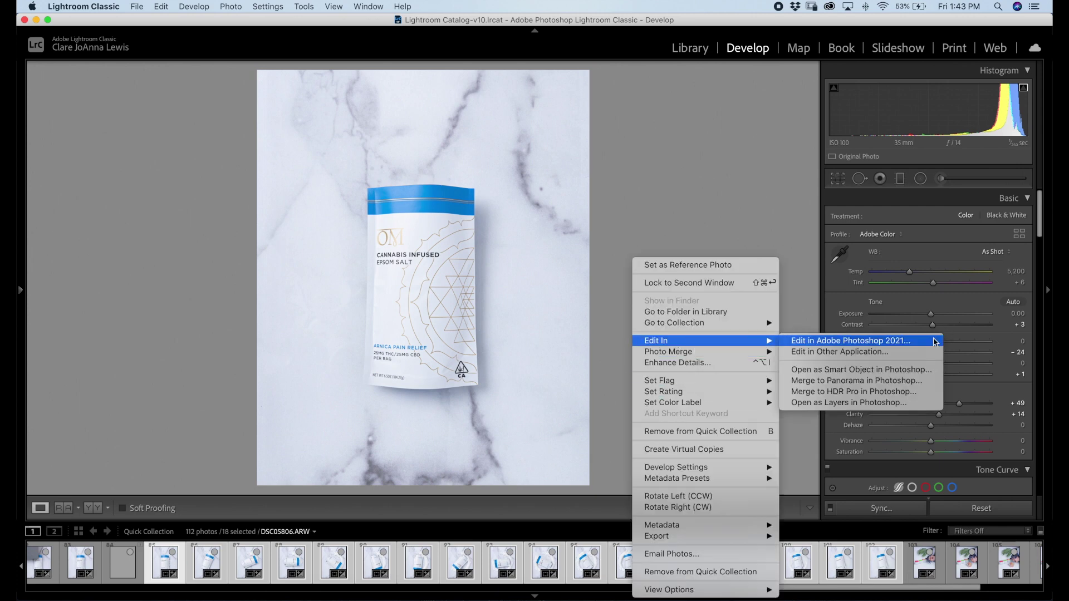
click(926, 408)
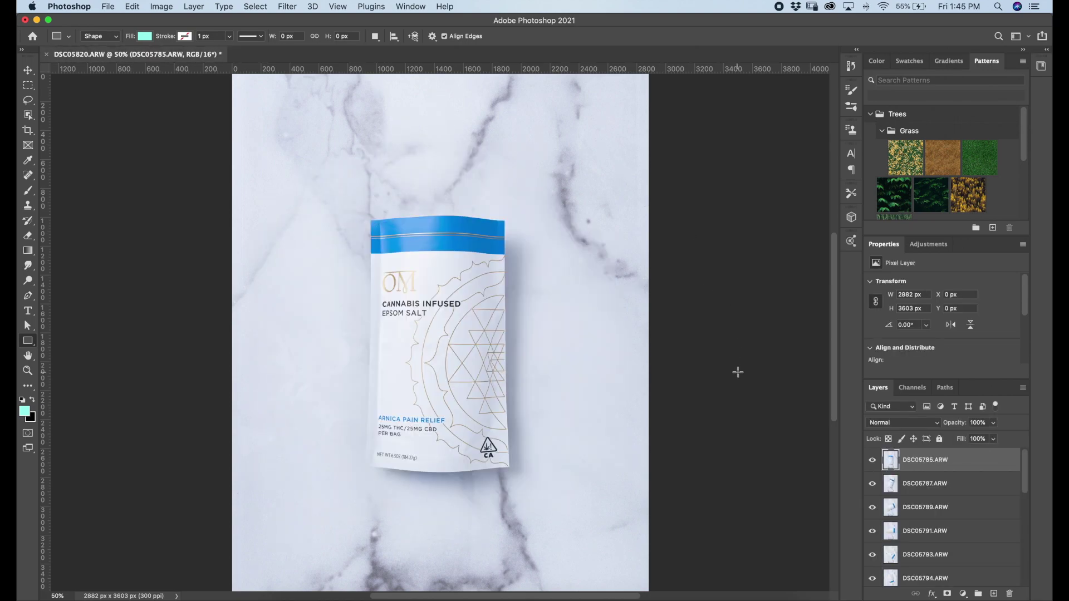
click(930, 487)
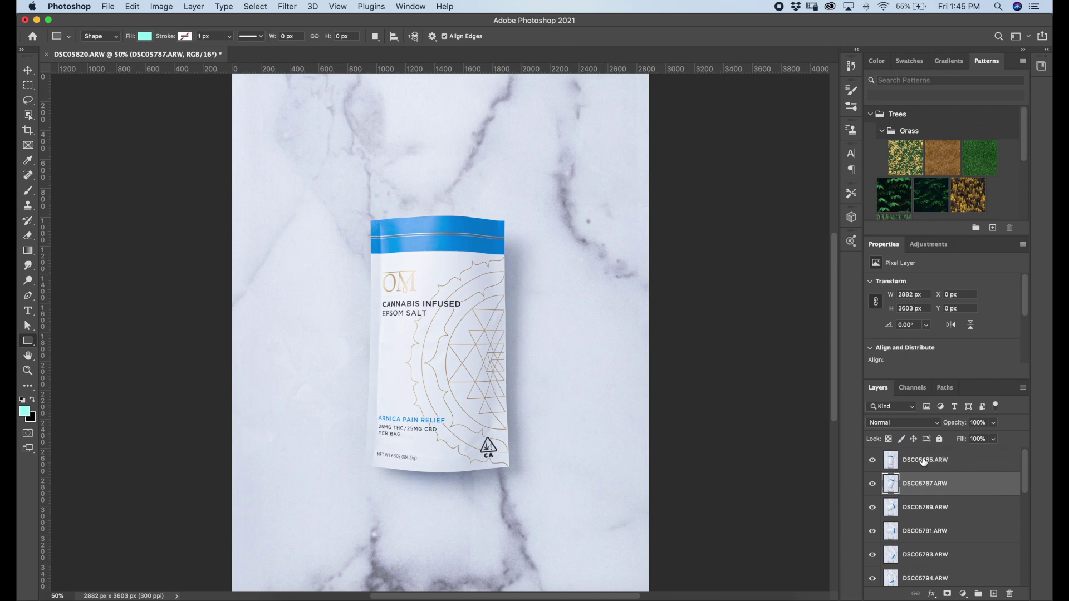
click(924, 462)
mouse_move(1029, 471)
mouse_down()
mouse_move(1020, 584)
mouse_move(1018, 469)
mouse_up()
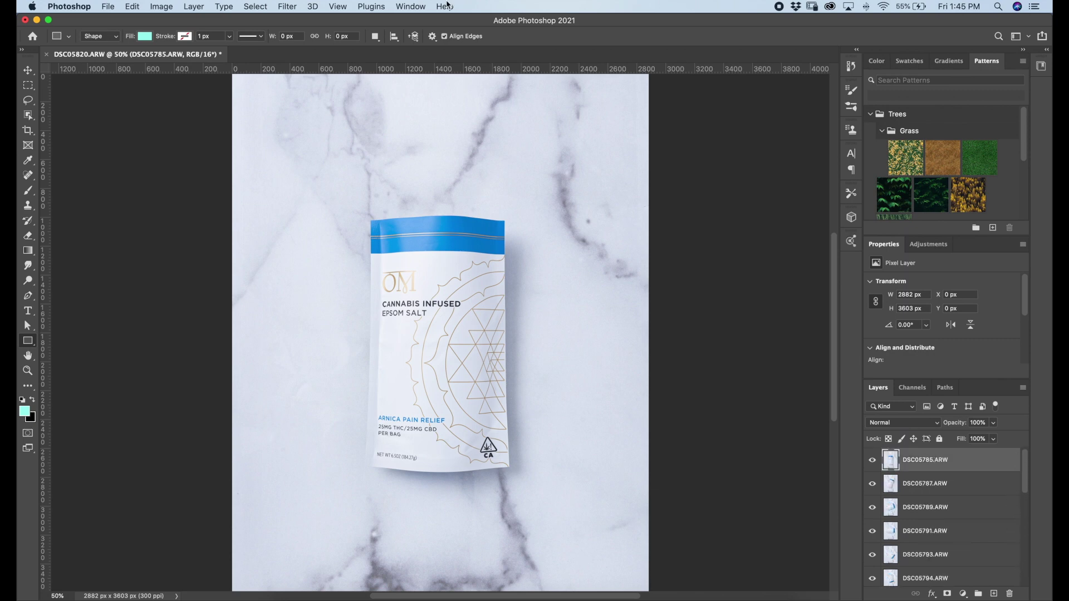
Show the Timeline and create a frame animation with one frame per photo layer
click(411, 11)
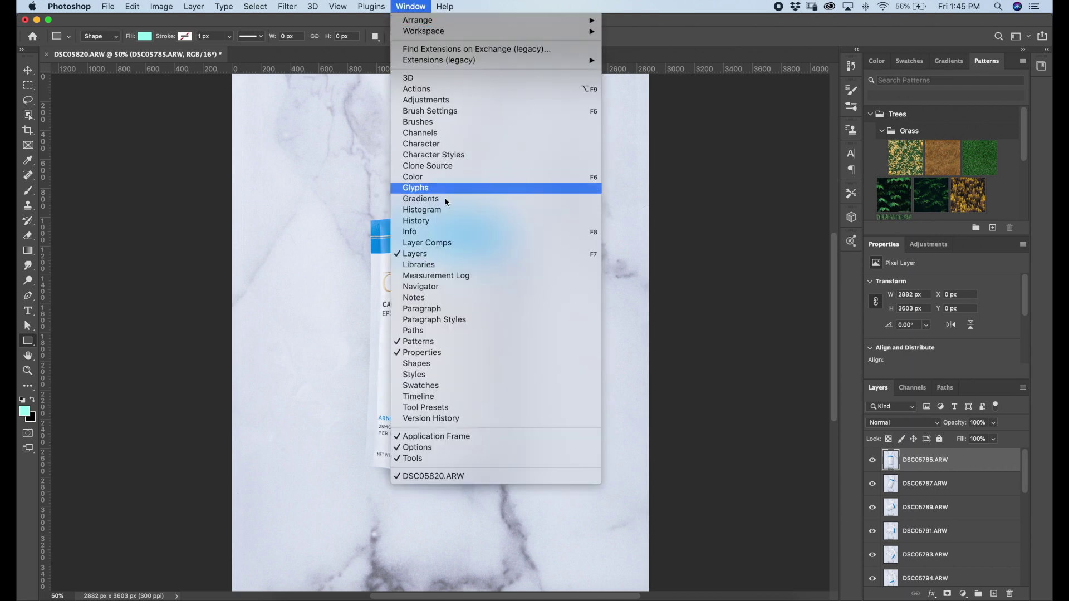
click(492, 398)
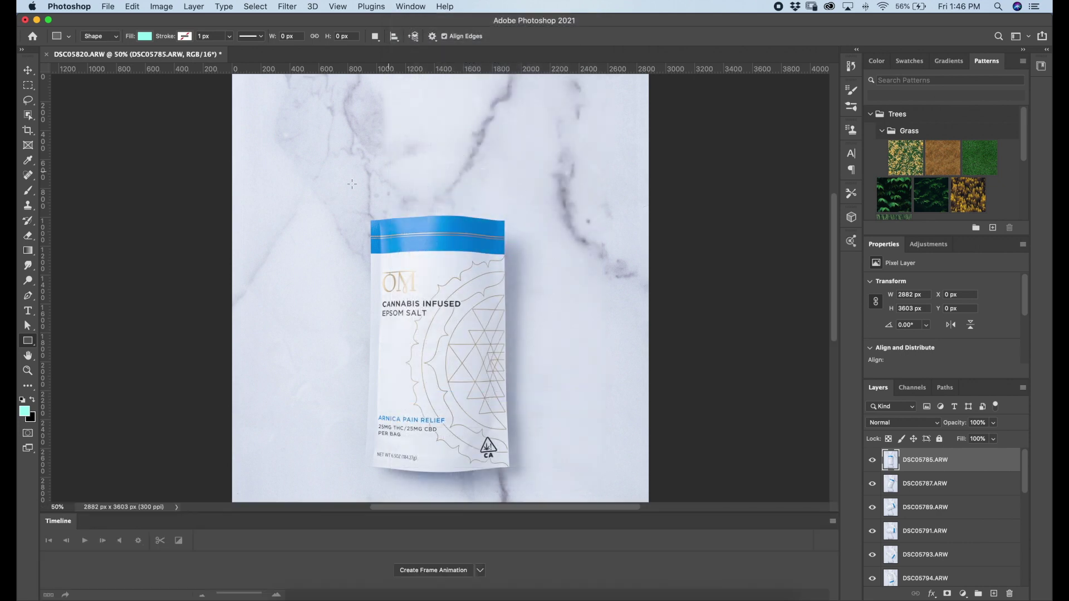
click(434, 570)
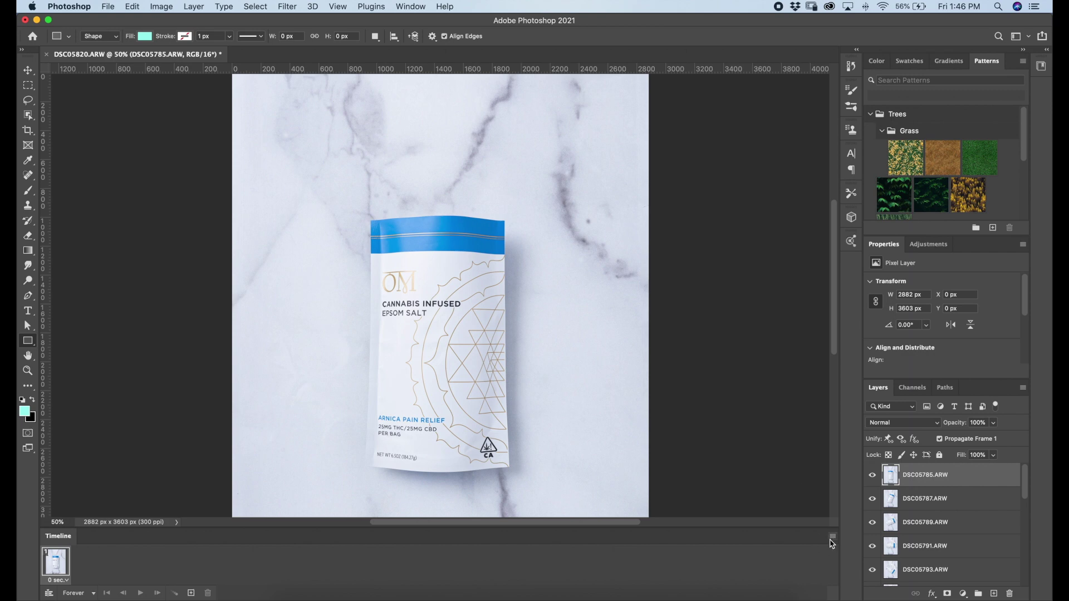
click(833, 537)
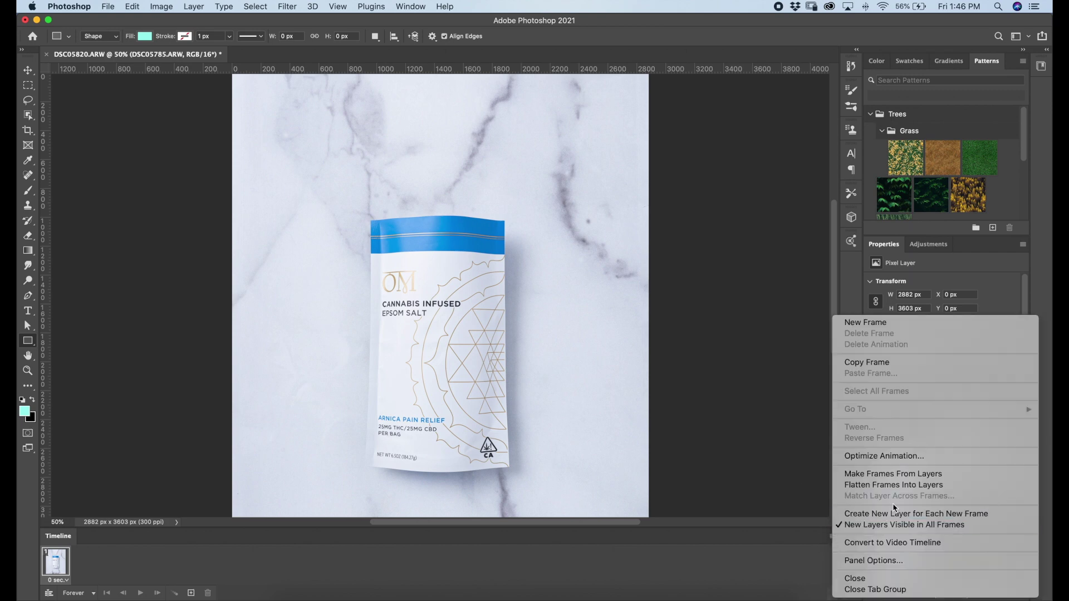
click(911, 480)
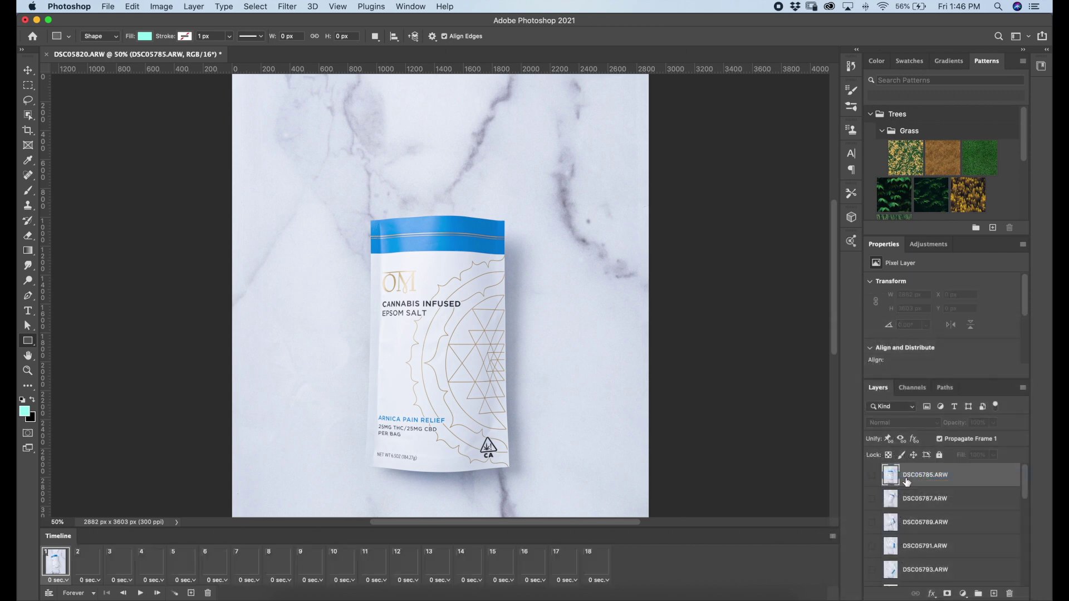
Preview frames 2 through 18 one by one, then select all 18 frames
click(85, 567)
click(115, 563)
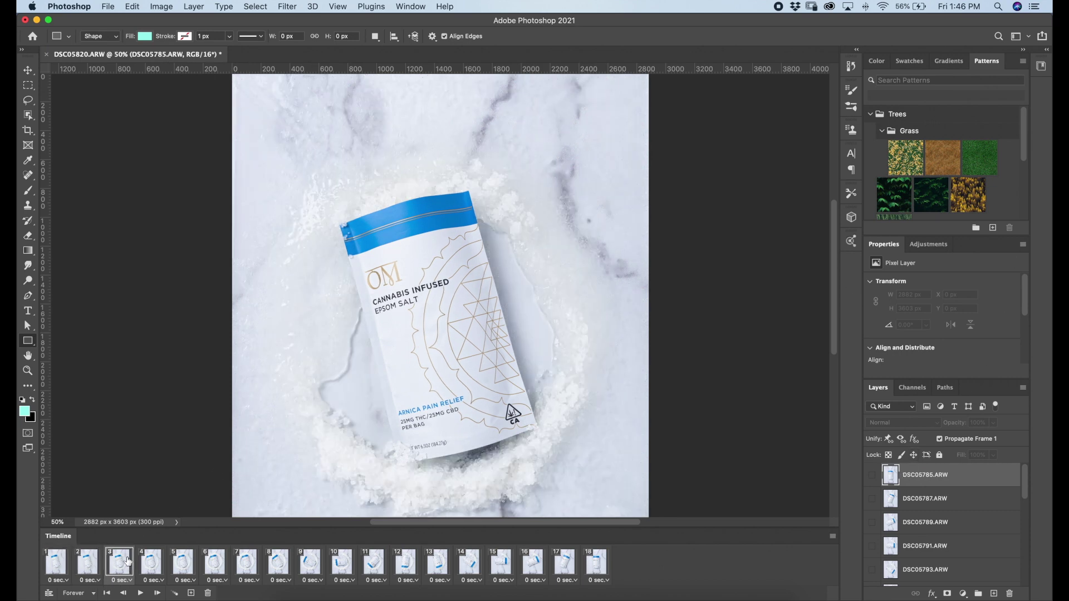
click(148, 563)
click(181, 563)
click(218, 565)
click(248, 565)
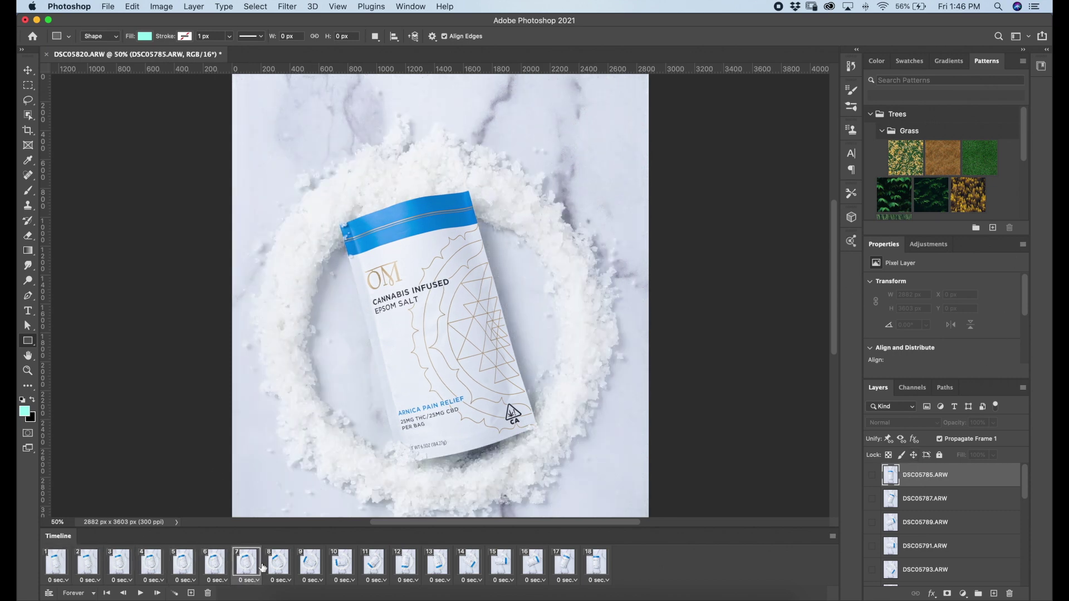
click(278, 566)
click(310, 565)
click(342, 568)
click(374, 569)
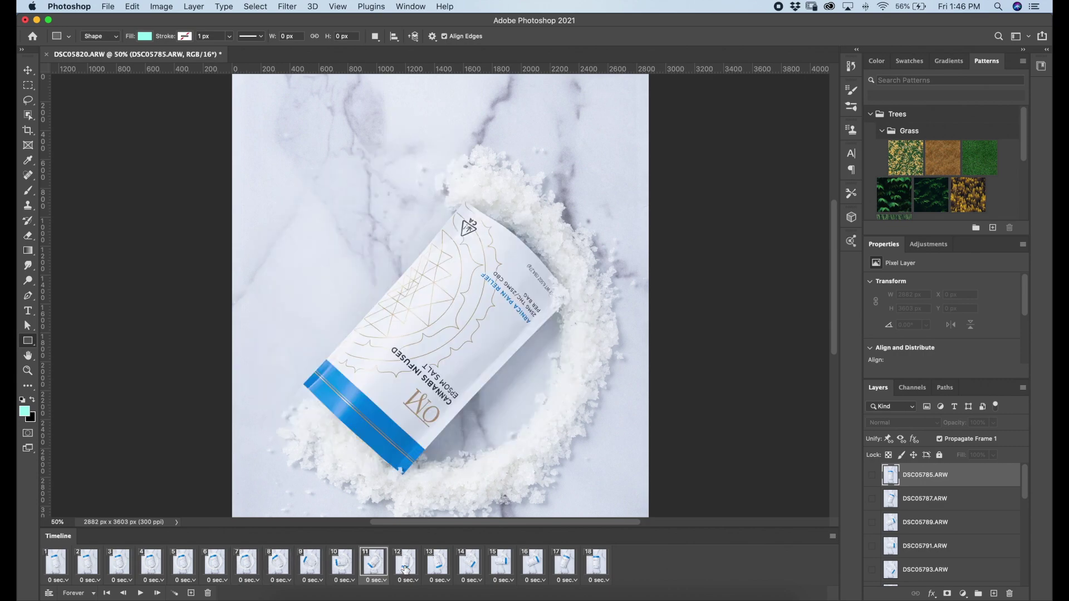
click(406, 570)
click(441, 572)
click(479, 572)
click(501, 571)
click(532, 571)
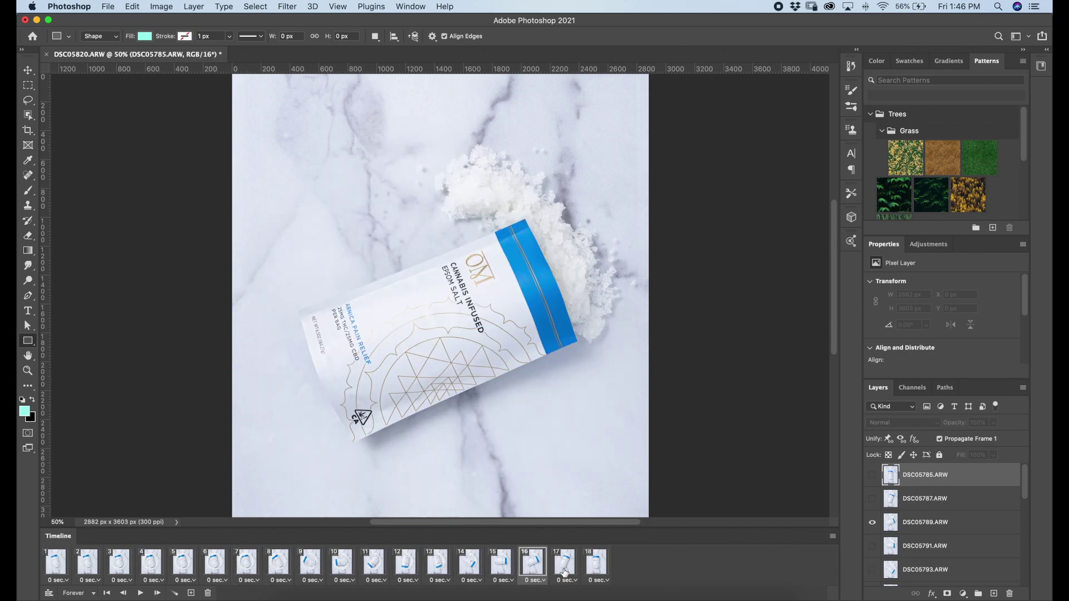
click(565, 569)
click(595, 567)
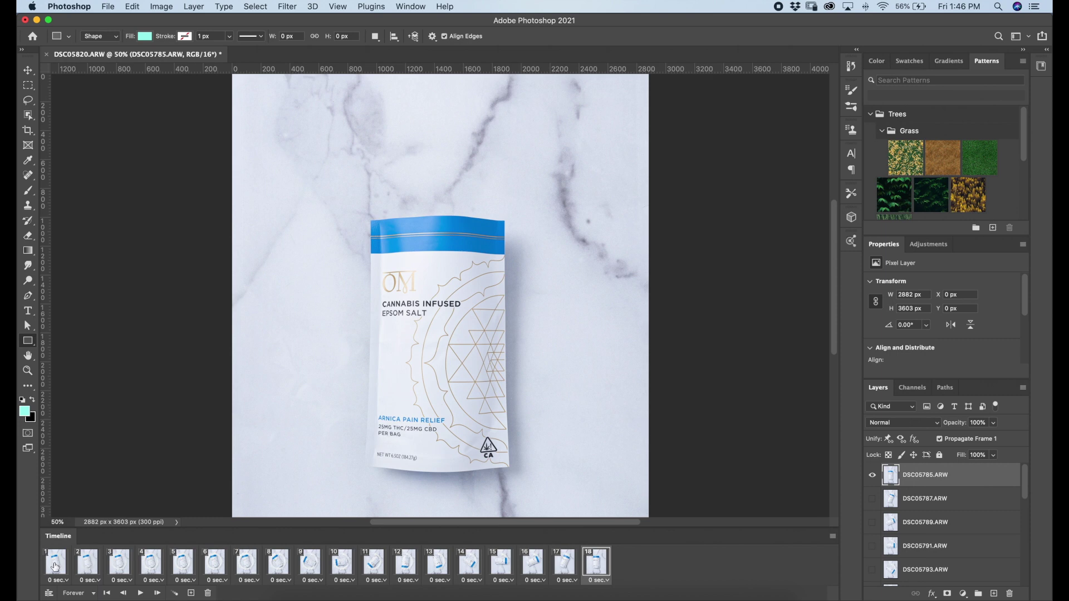
shift+click(55, 566)
Reverse the frame order, give all frames a 0.1-second delay, and preview playback
click(833, 538)
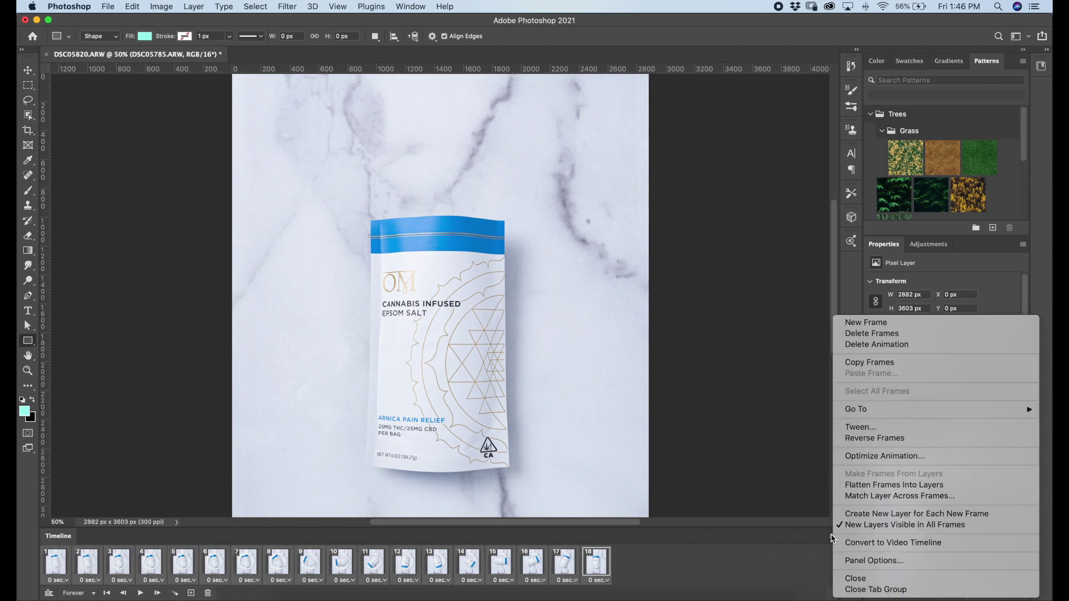
click(916, 439)
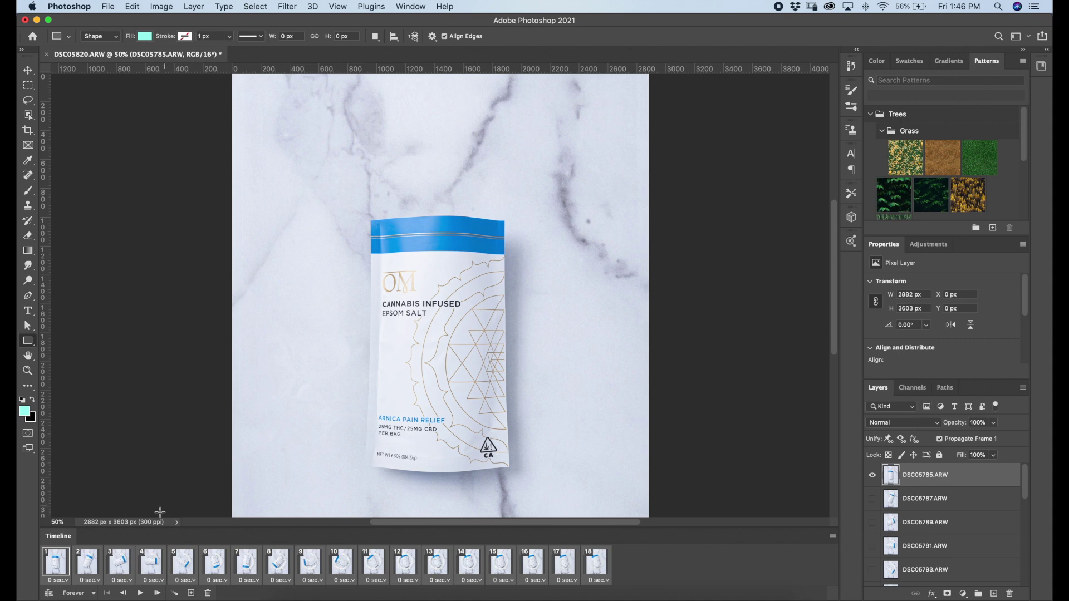
click(224, 581)
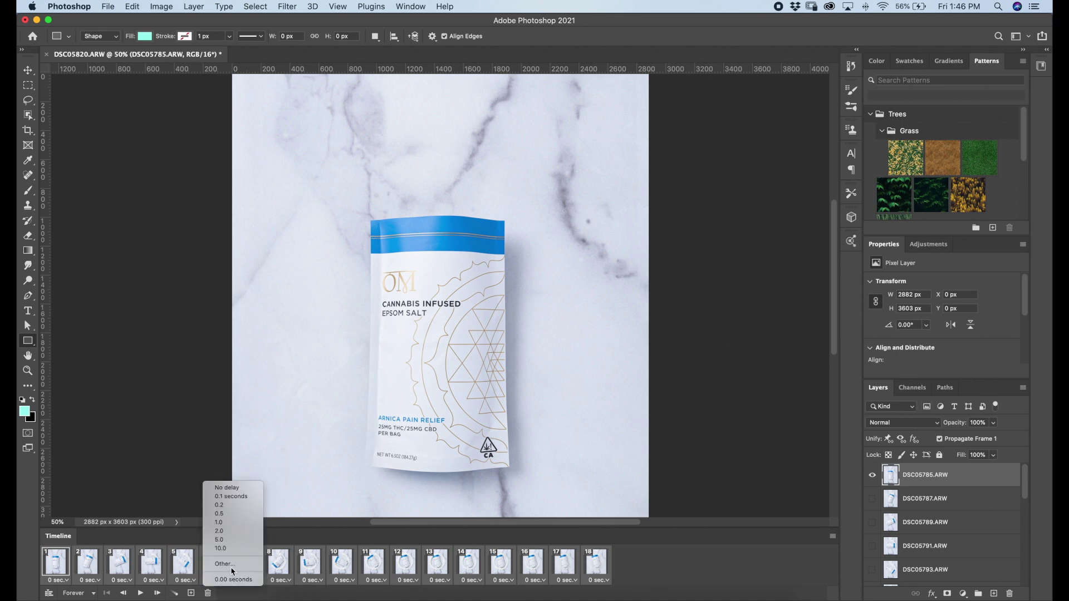
click(246, 497)
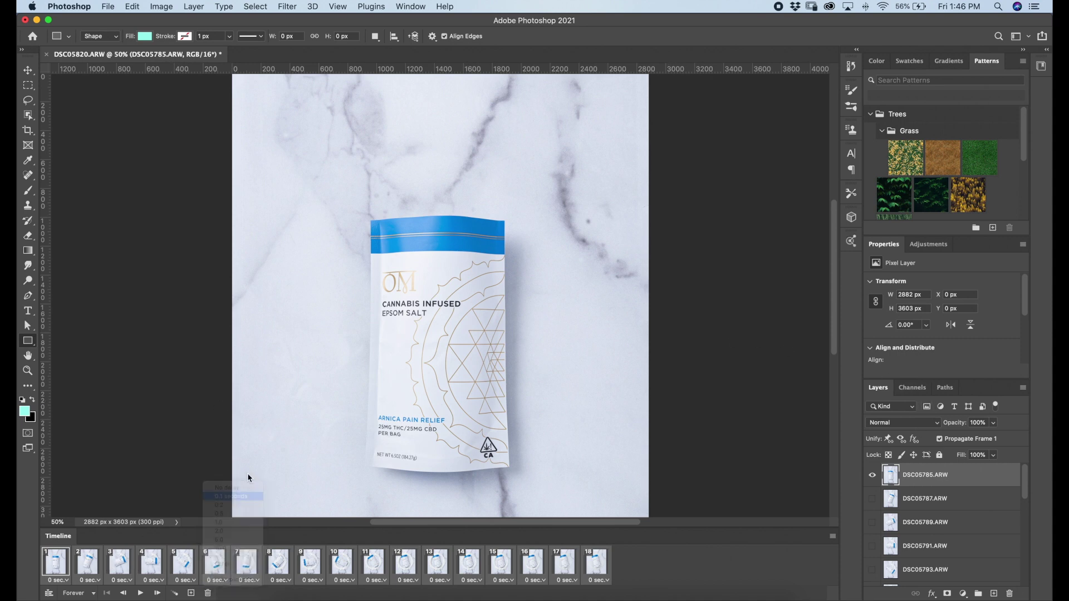
click(141, 593)
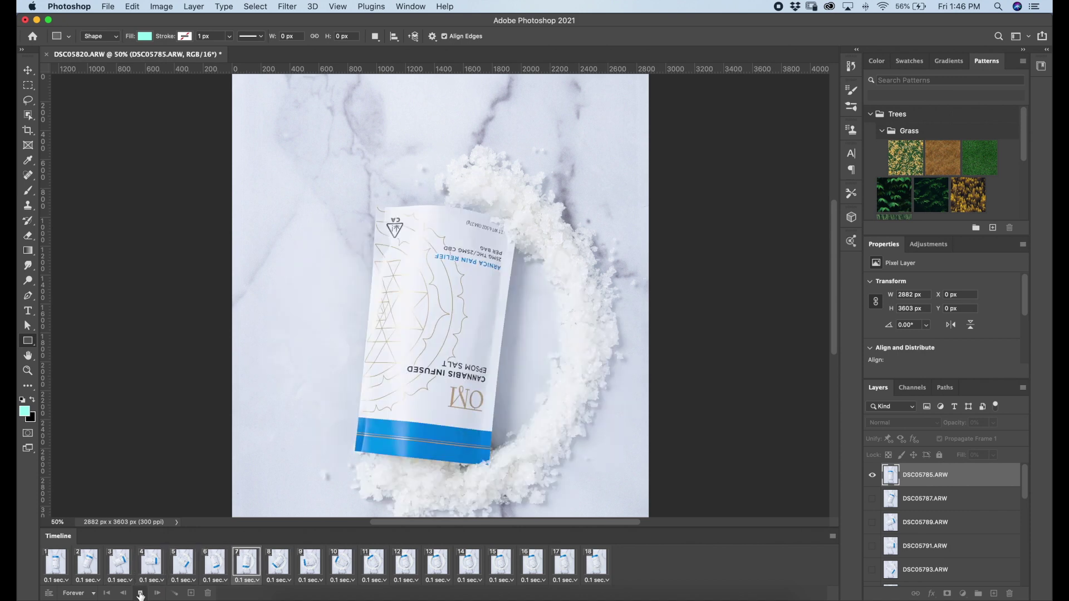
click(140, 593)
Set frame 8's delay to 0.2 seconds and preview the animation fitted to the window
click(277, 581)
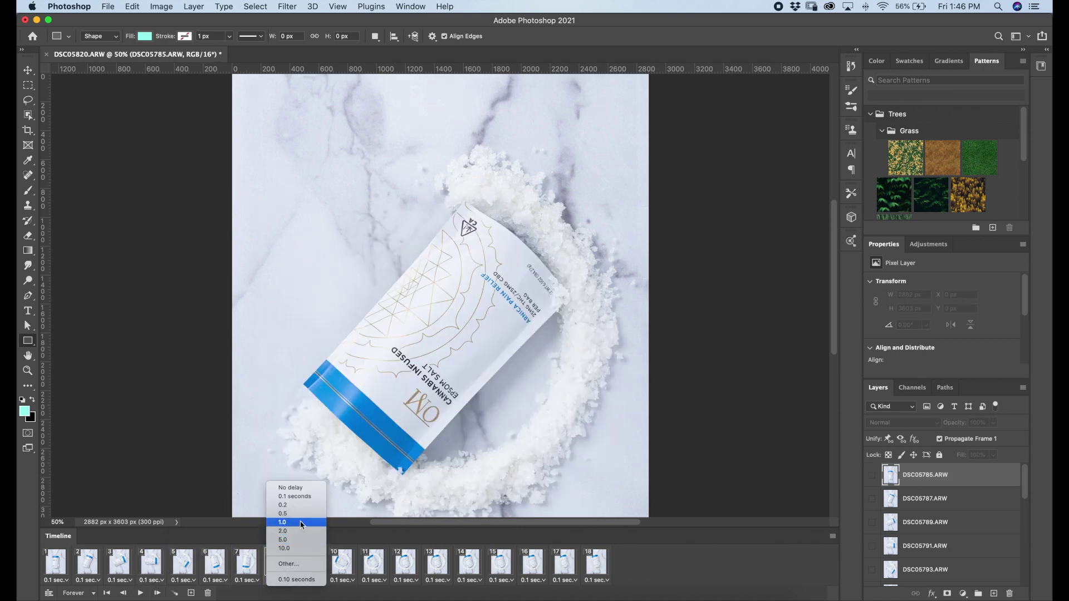
click(300, 507)
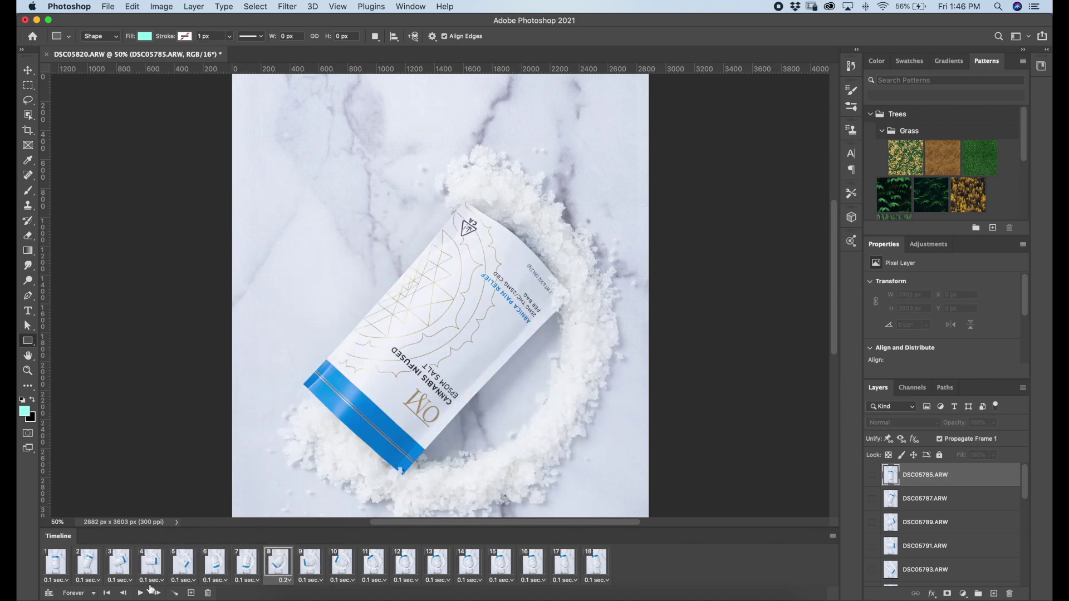
click(141, 594)
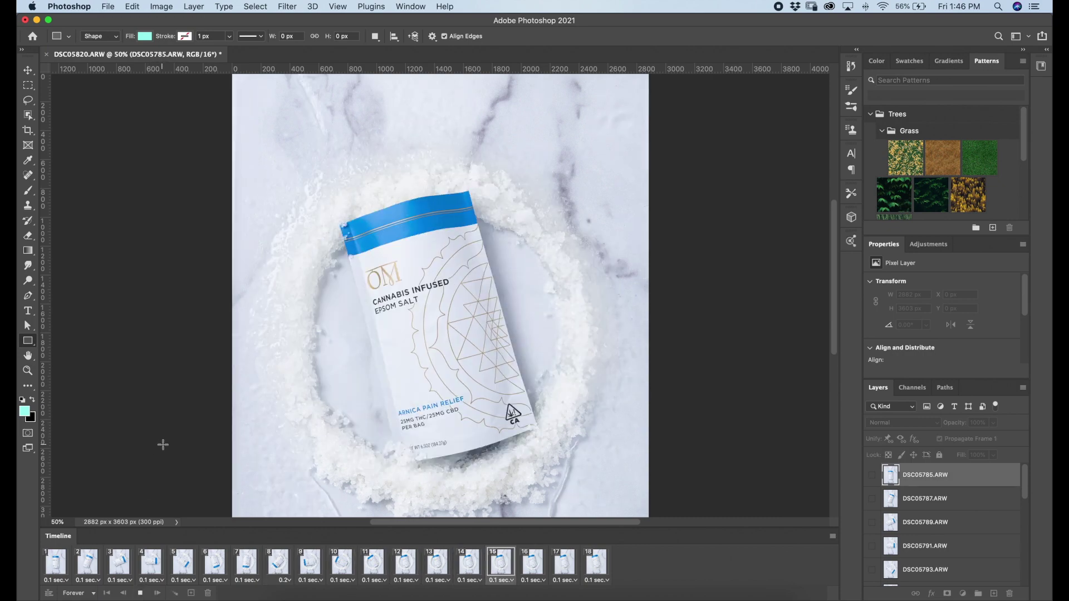
key(super+0)
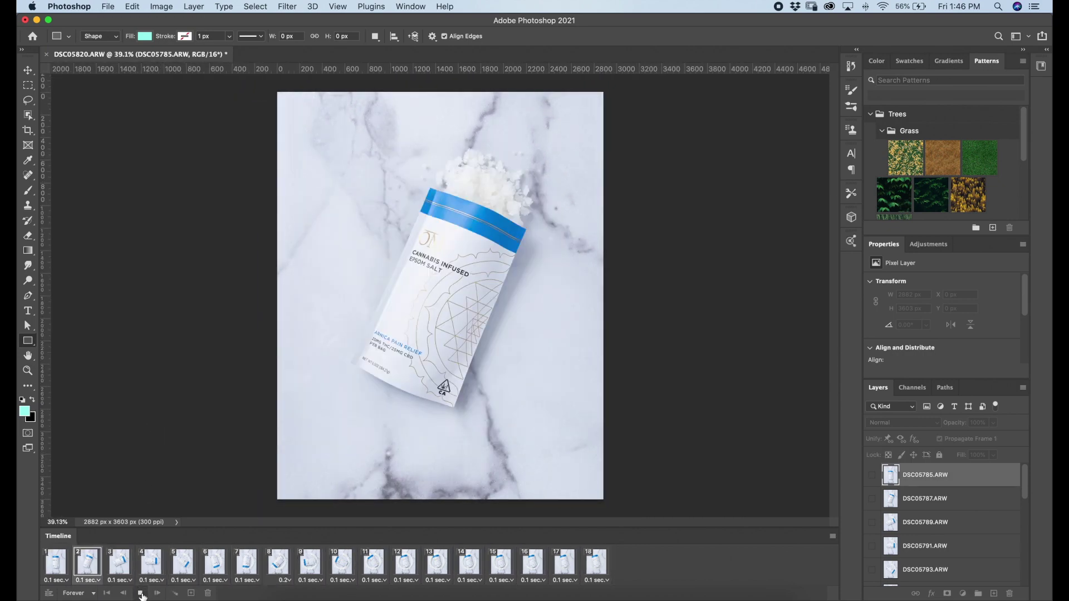
key(space)
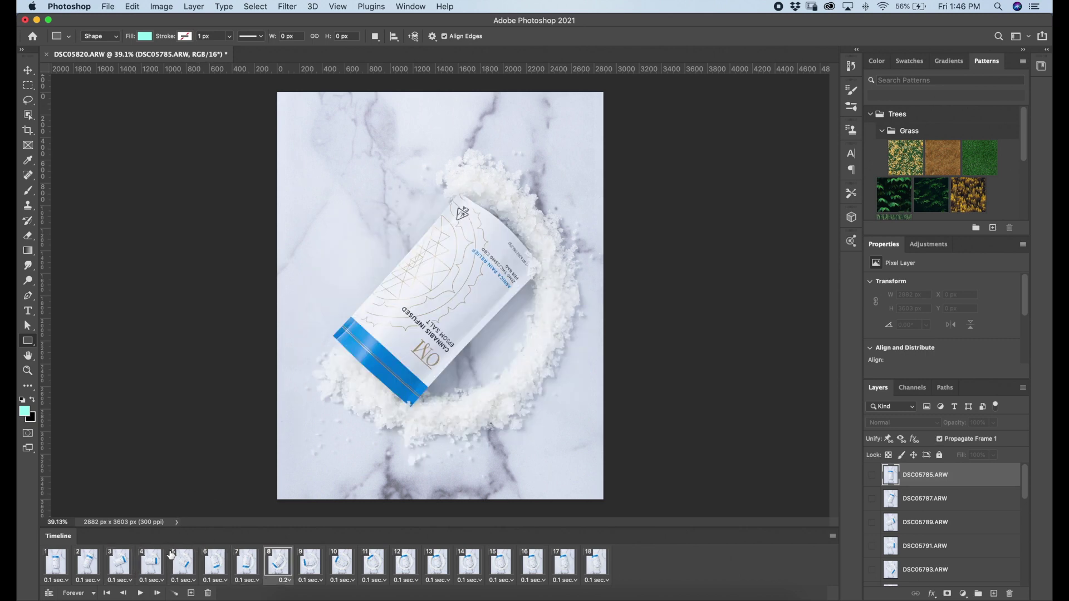
Give all 18 frames a 0.2-second delay and play the animation through
click(56, 571)
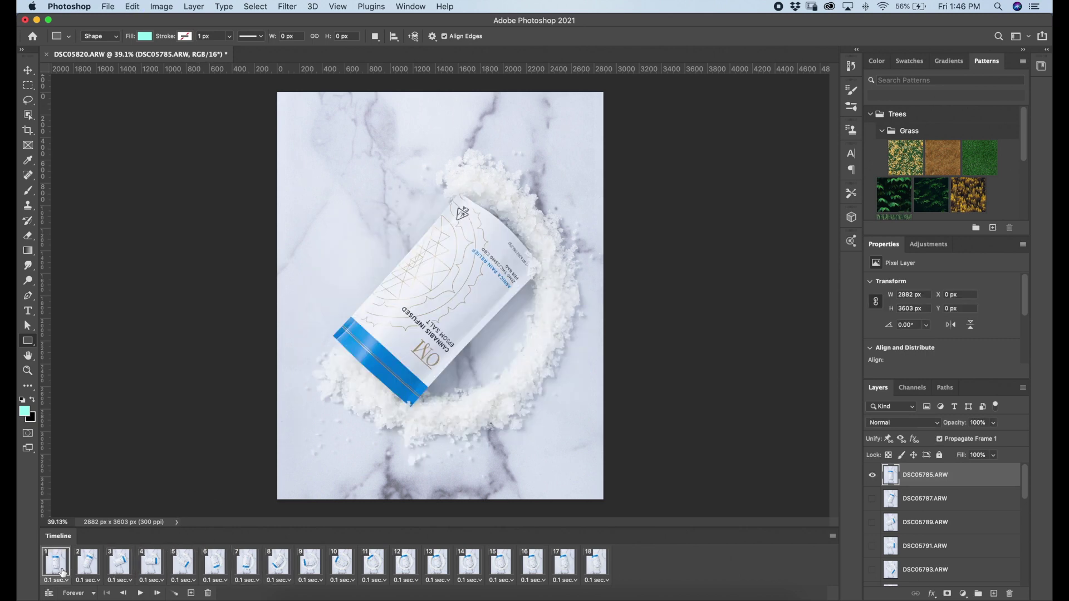
click(596, 579)
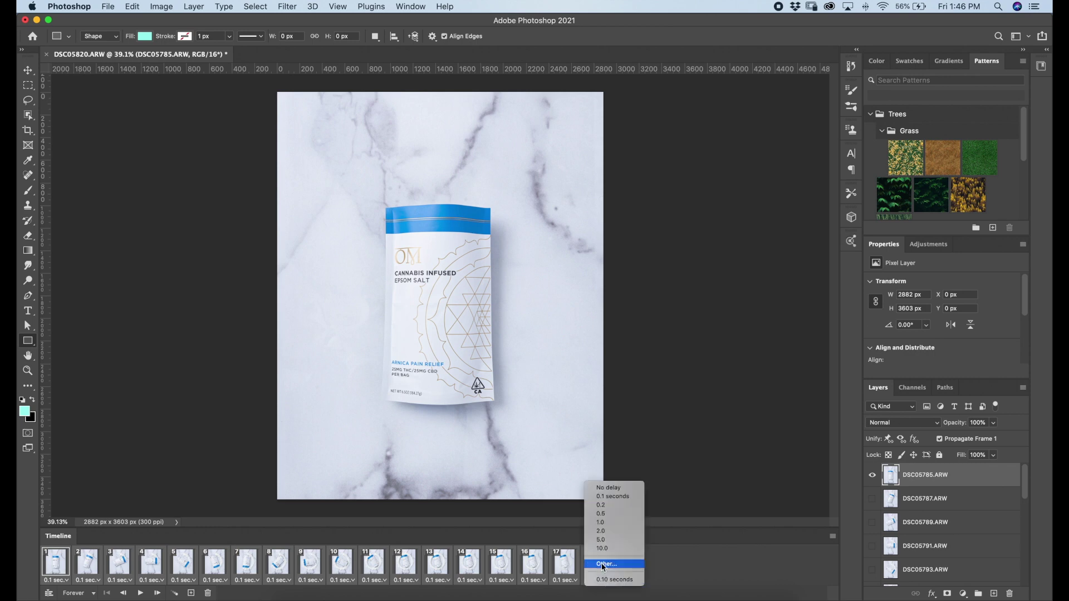
click(626, 506)
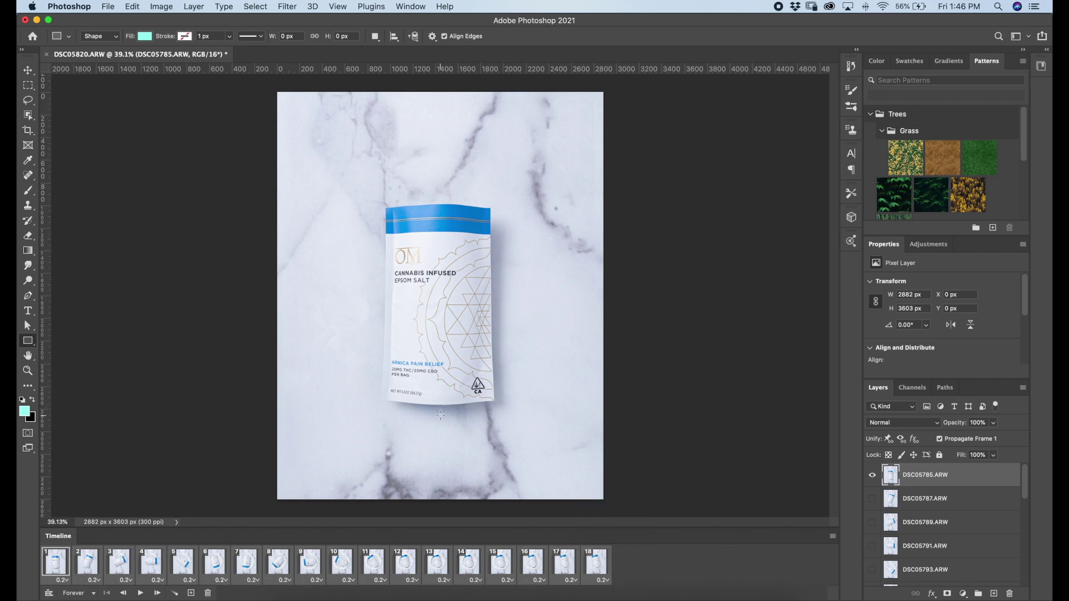
click(141, 593)
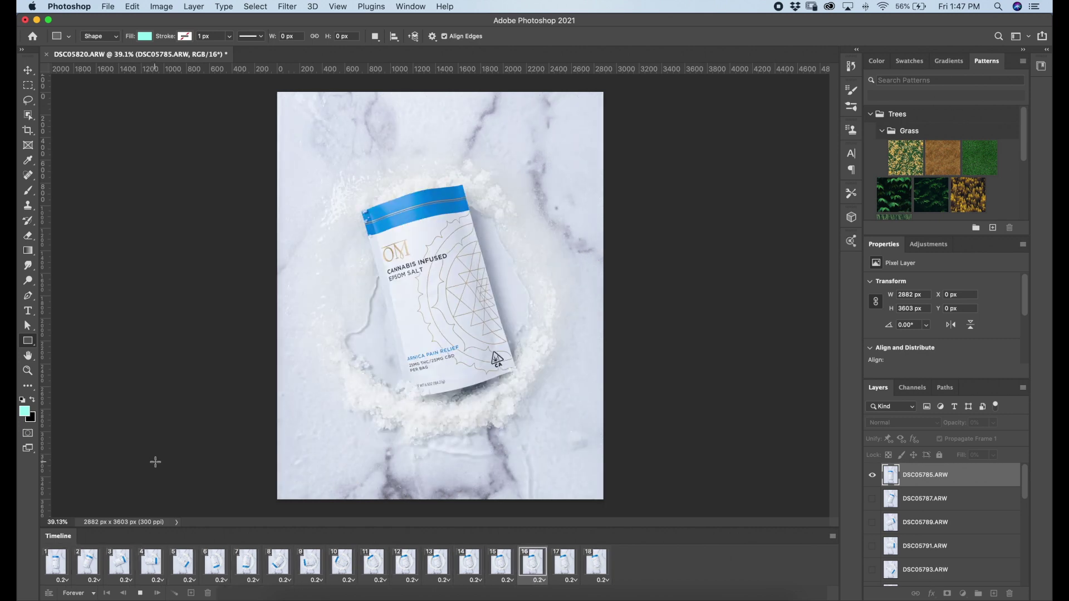
click(141, 593)
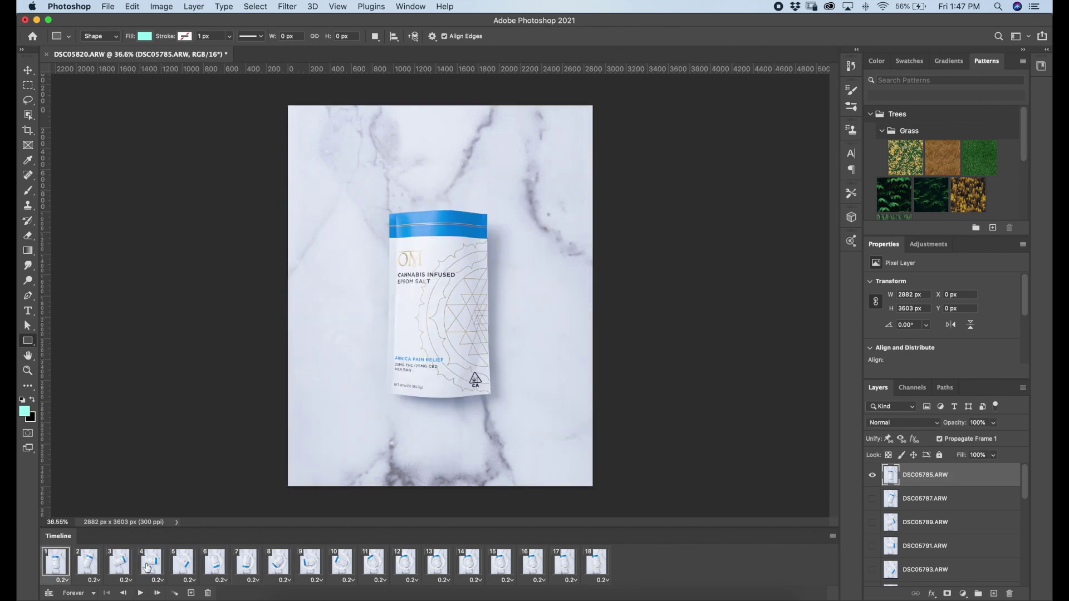
Export via Save for Web (Legacy) as a 1080-pixel-wide GIF, bathsalts_youtubeedit.gif, on the Desktop
click(106, 6)
mouse_move(171, 168)
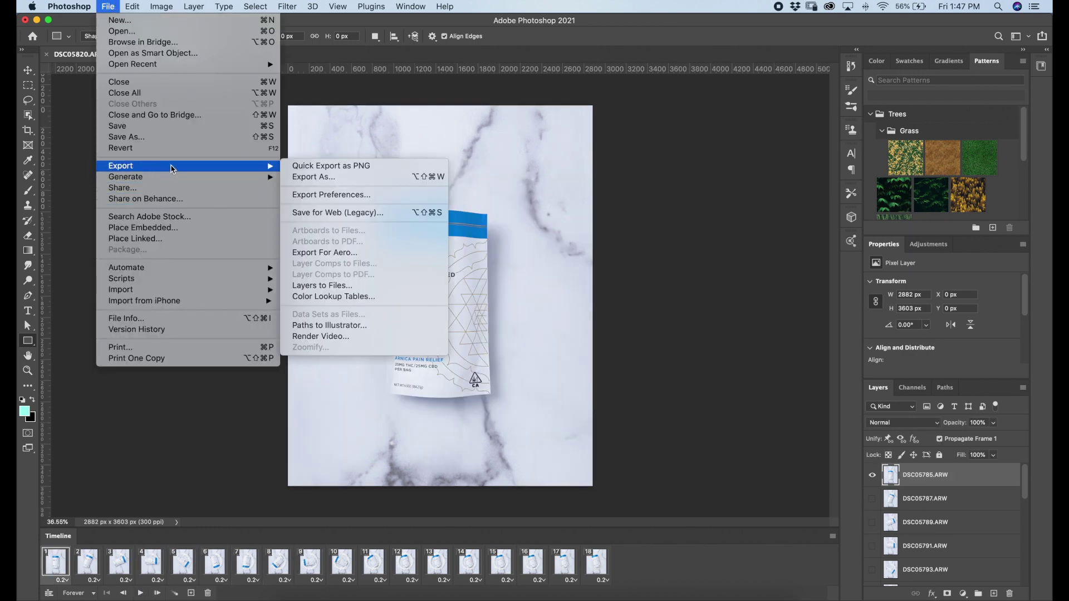
click(391, 215)
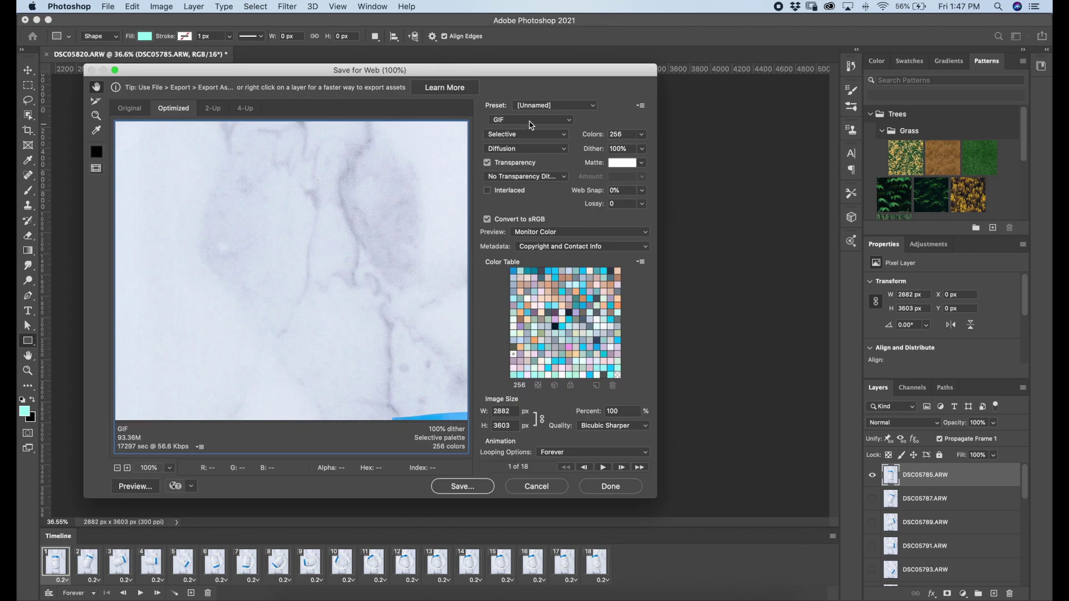
click(531, 126)
click(535, 120)
double_click(514, 411)
text(1080)
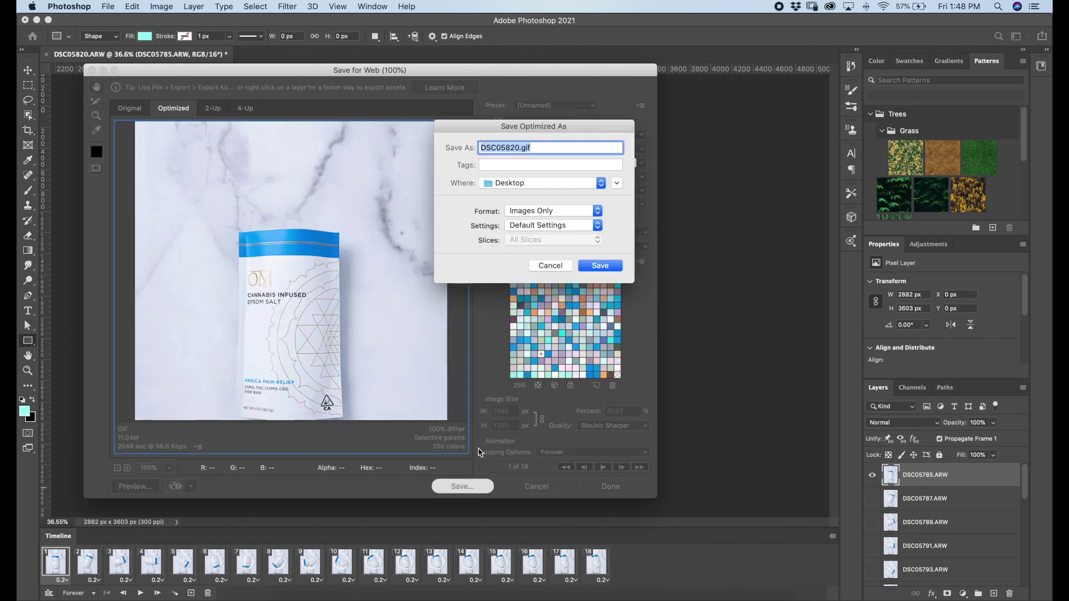
text(bathsalts_youtubeedit)
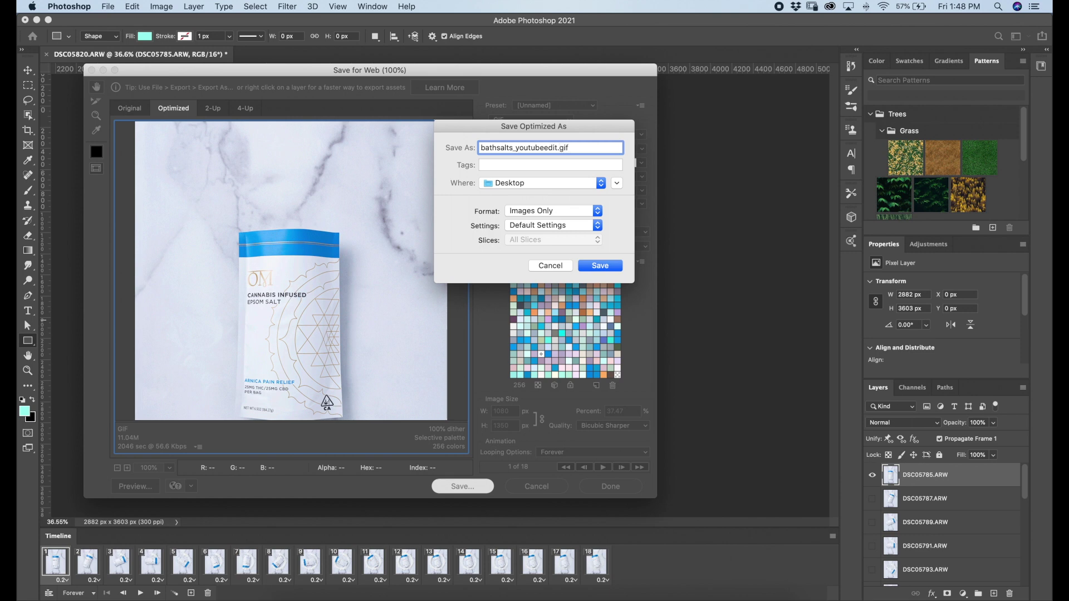
click(614, 266)
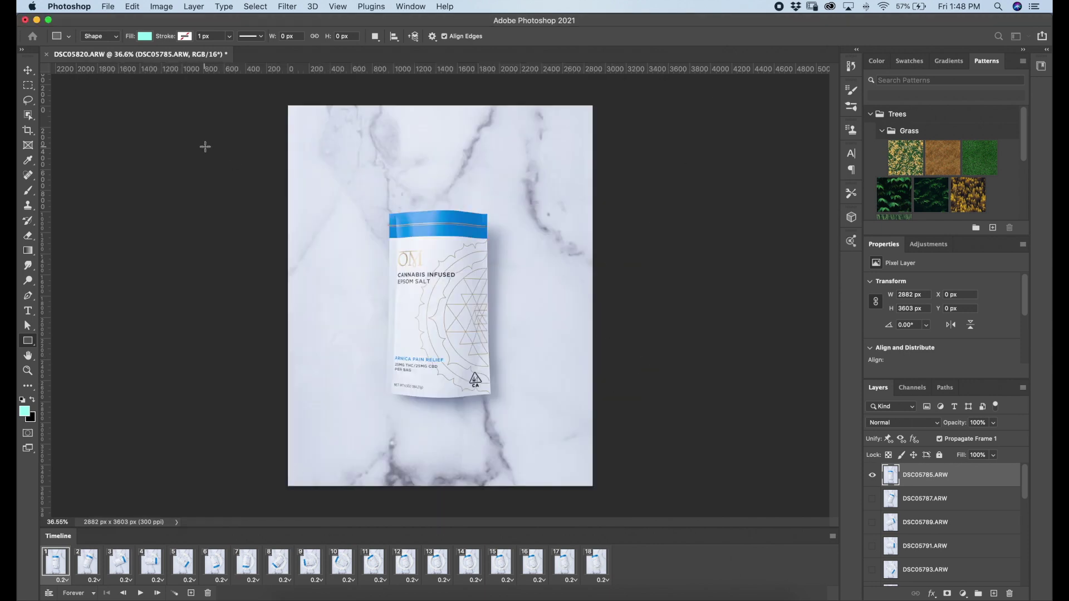
Render the animation to bathsalts_youtubeedit.mp4 with Render Video, overwriting the existing Desktop file
click(108, 7)
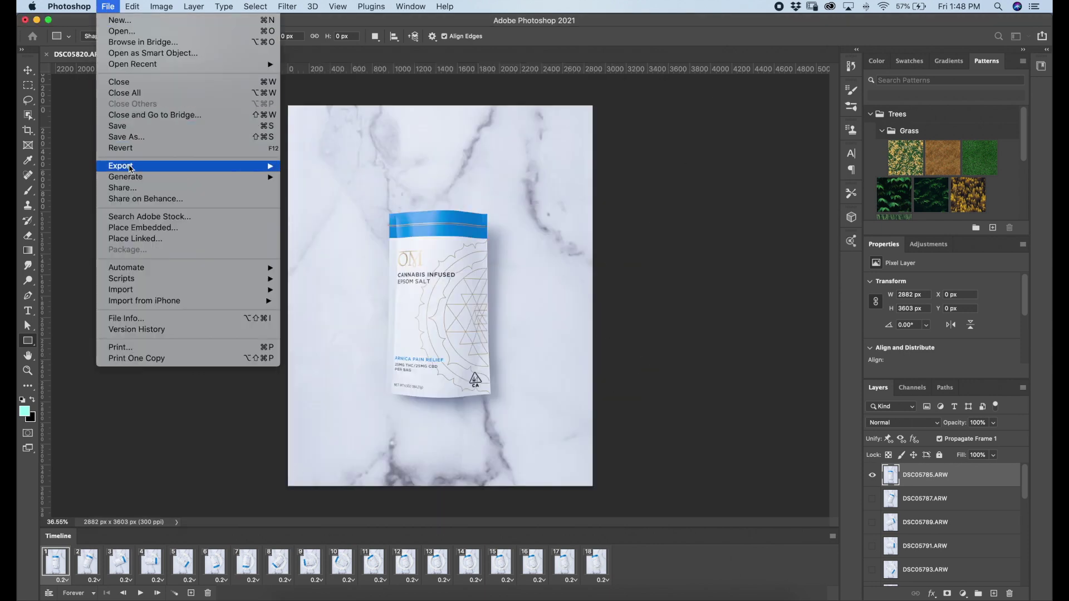
mouse_move(133, 168)
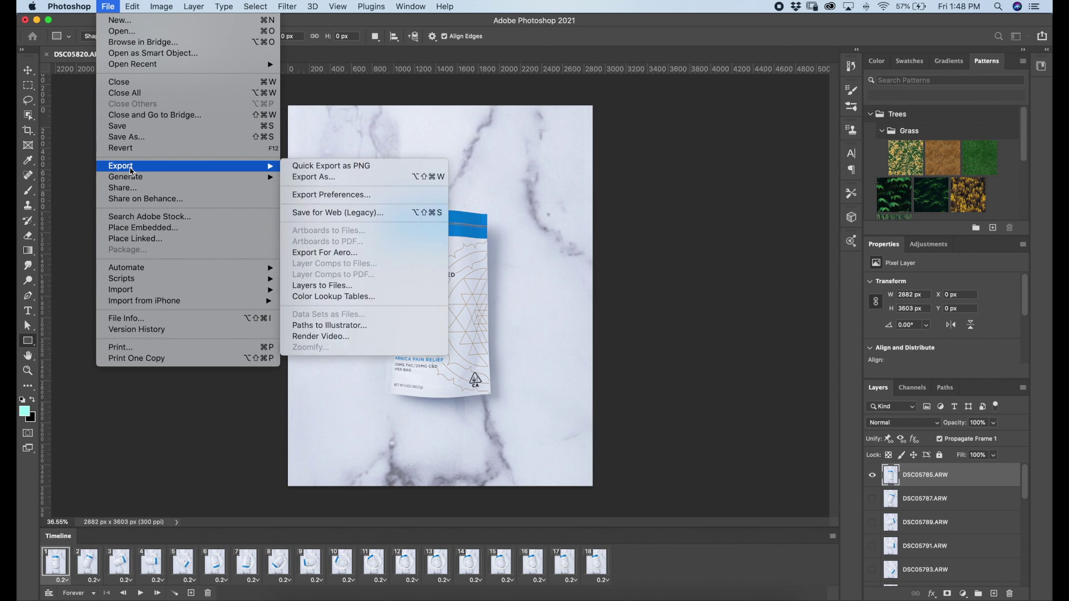
click(388, 336)
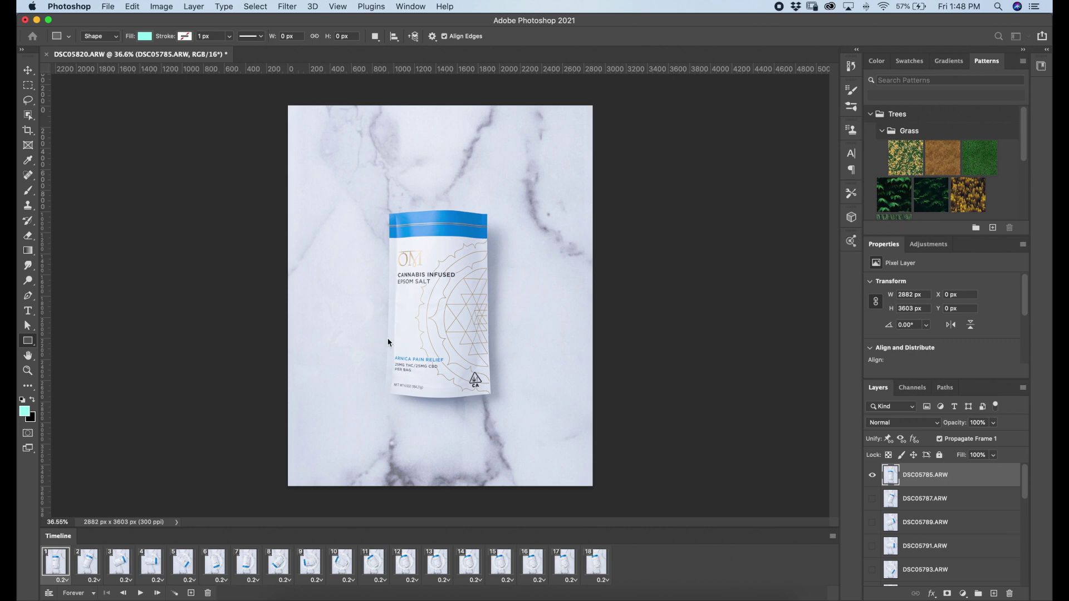
click(350, 202)
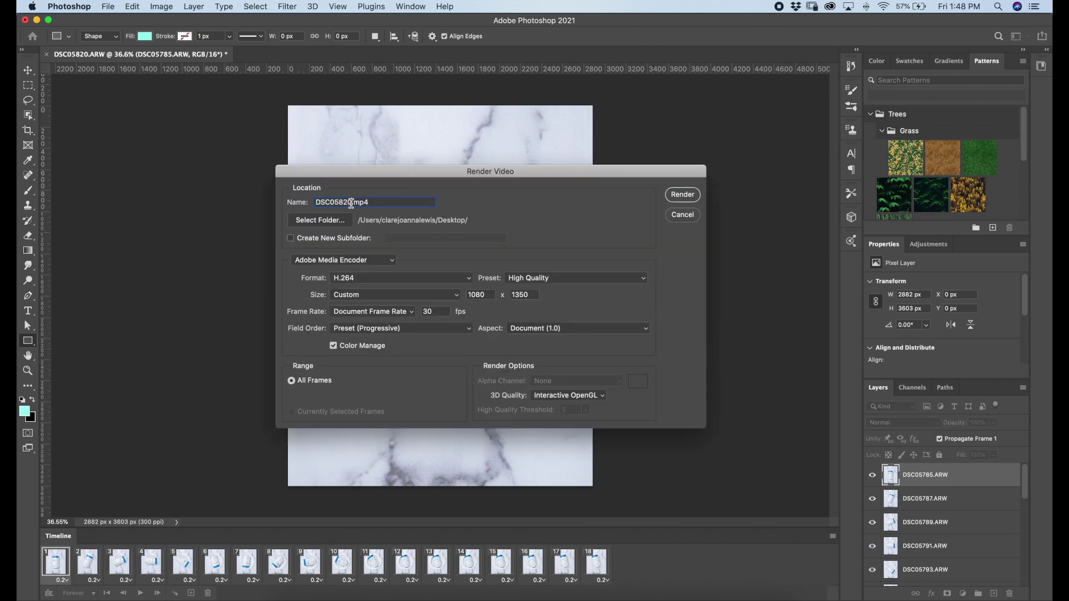
drag(350, 203, 299, 205)
text(bathsalts_youtubeedit)
click(693, 196)
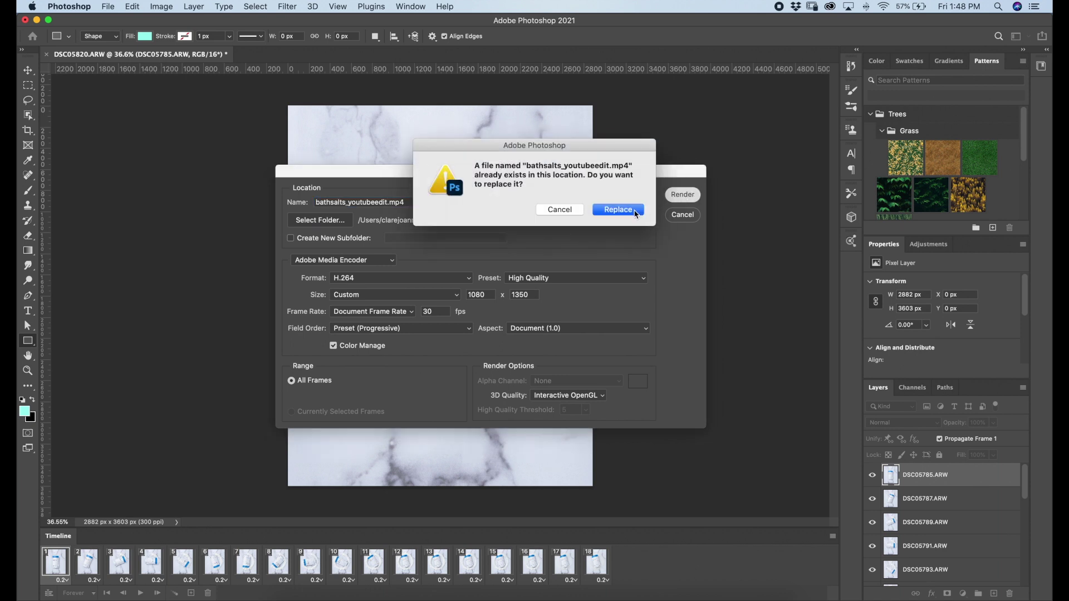
click(635, 211)
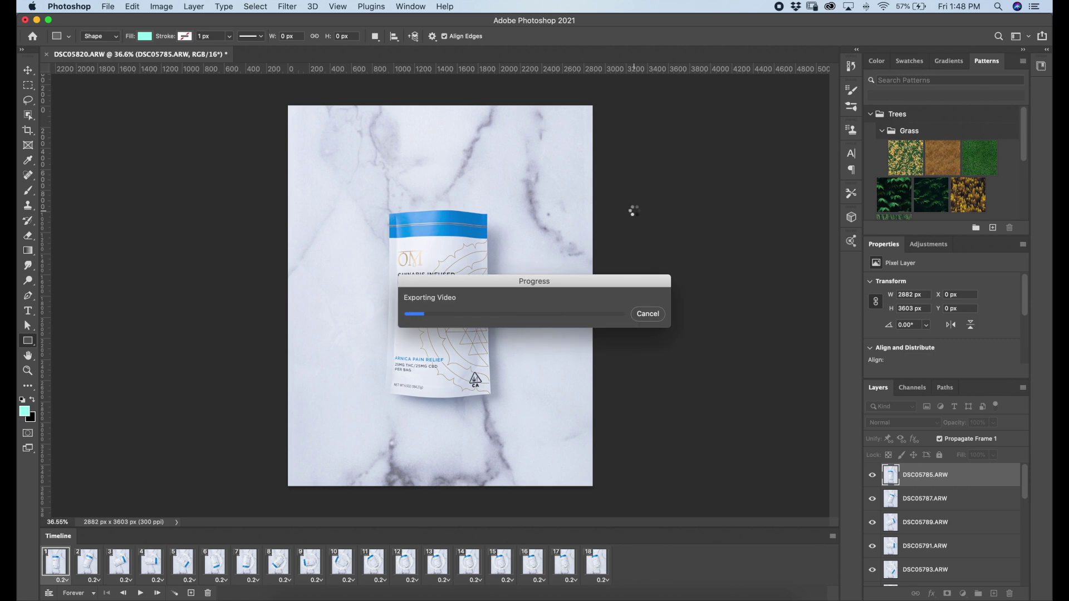